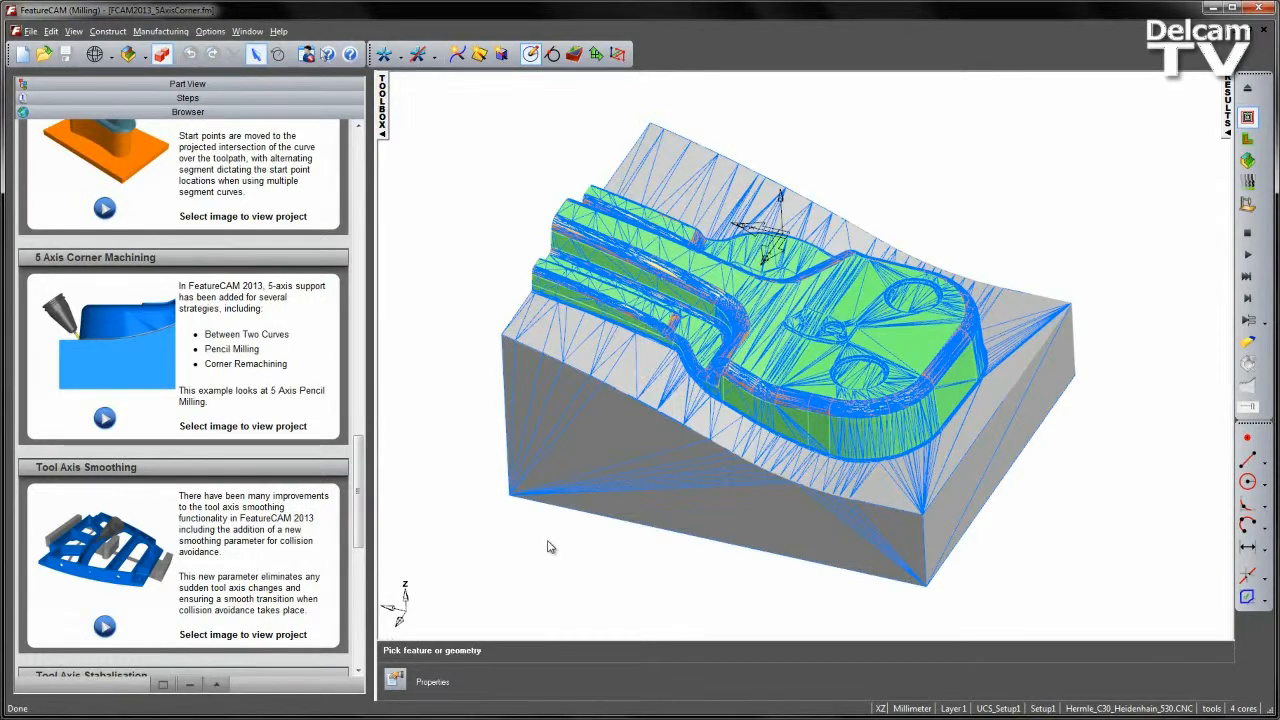
Hide stock1 so that only the shaded part model is displayed.
left_click(194, 85)
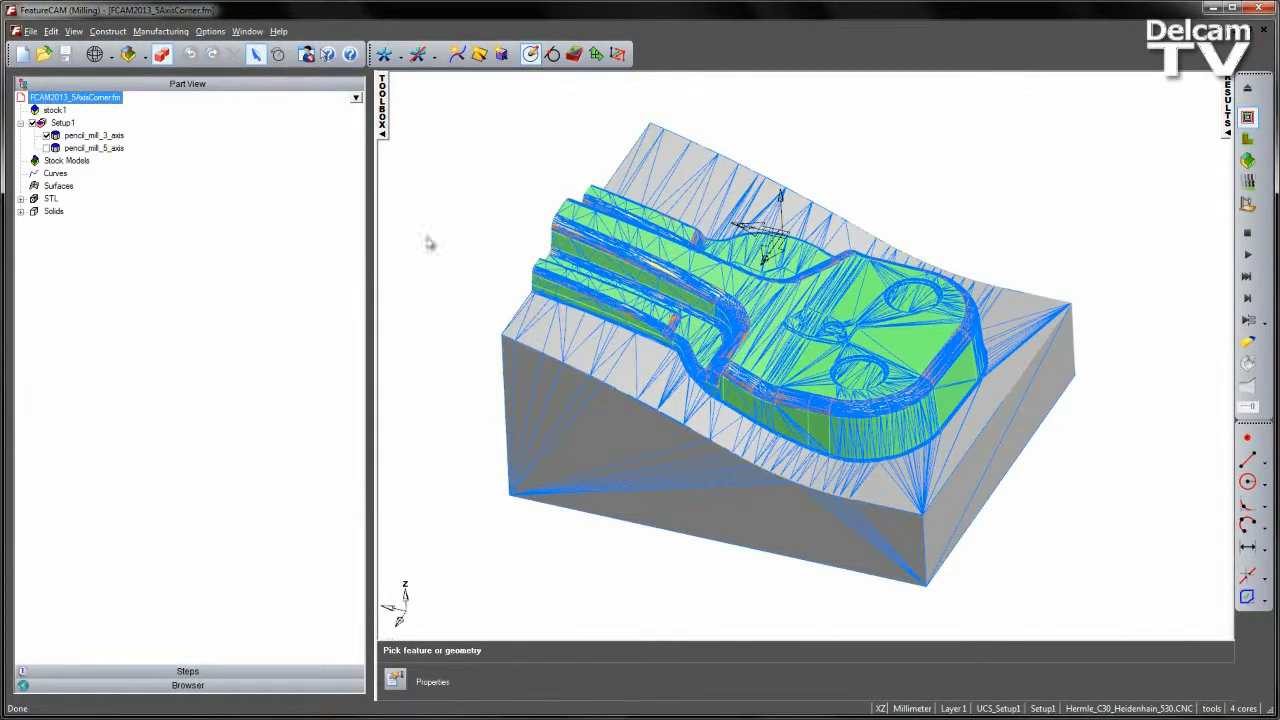
left_click(56, 111)
right_click(56, 111)
left_click(415, 157)
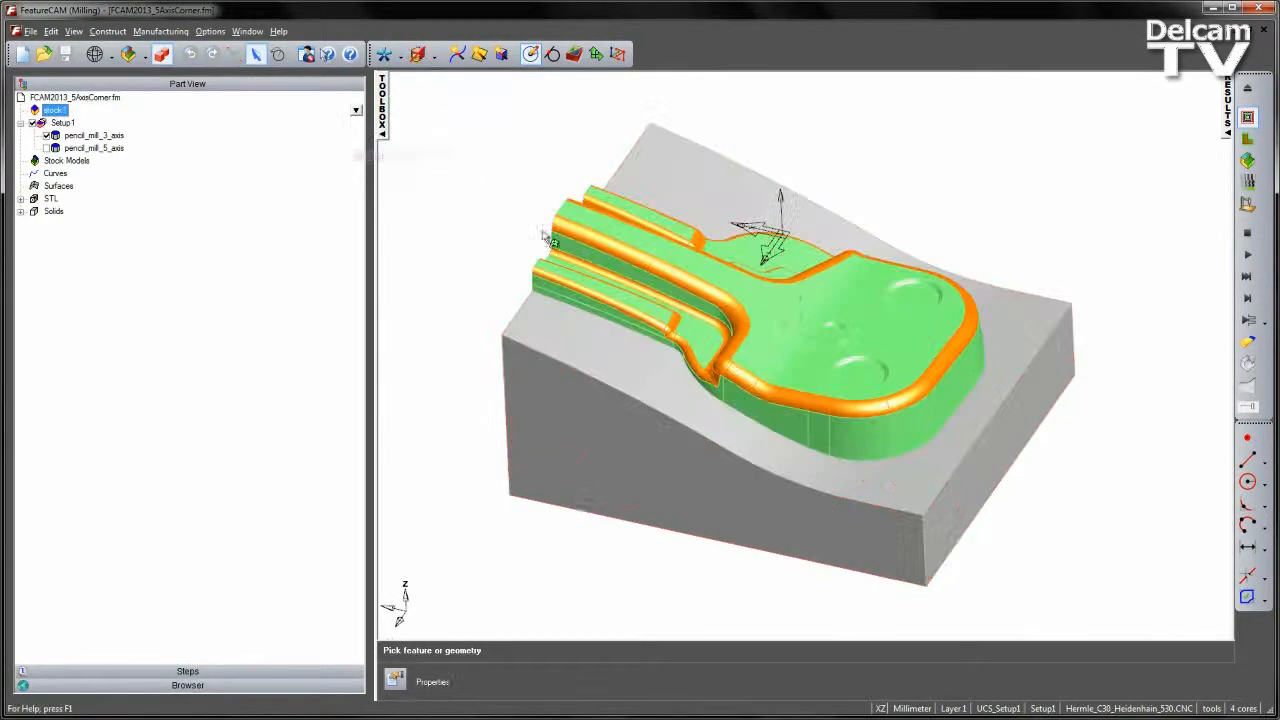
mouse_move(732, 252)
middle_mouse_down()
mouse_move(751, 386)
mouse_move(747, 240)
mouse_move(745, 263)
middle_mouse_up()
scroll(745, 263, "up", 2)
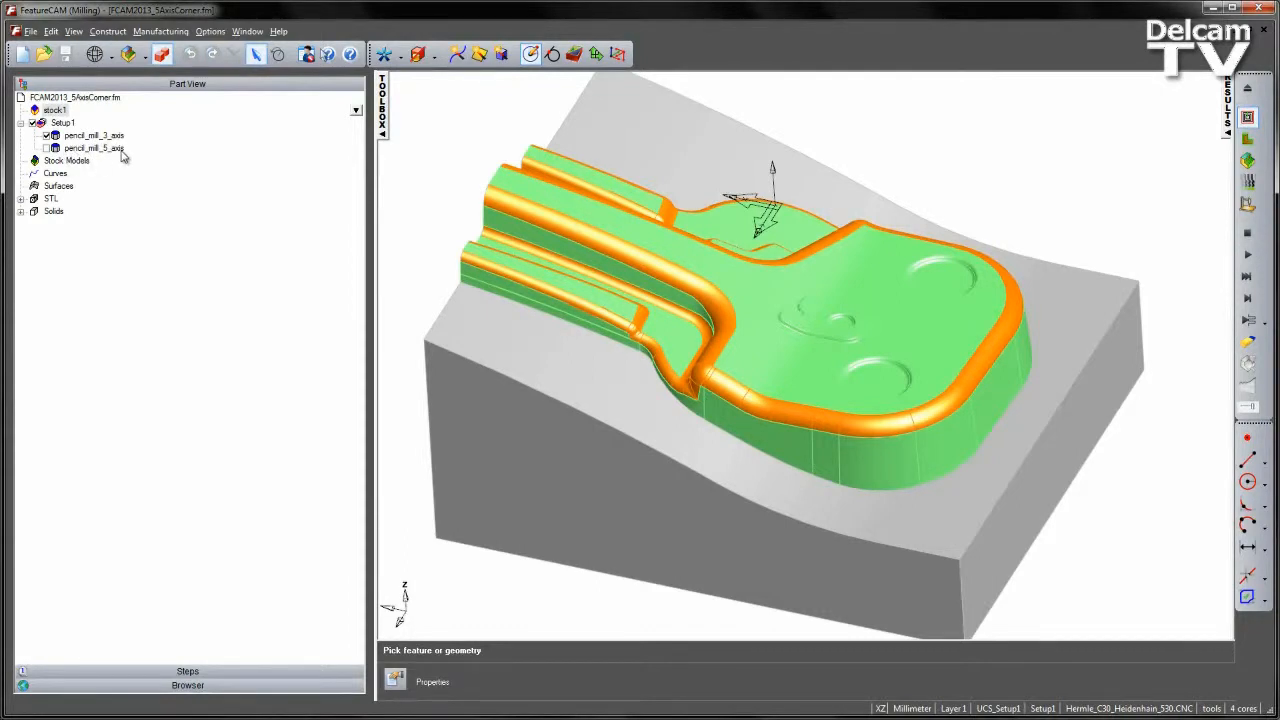
Open the properties of pencil_mill_3_axis and examine its part surfaces from several sides.
right_click(100, 137)
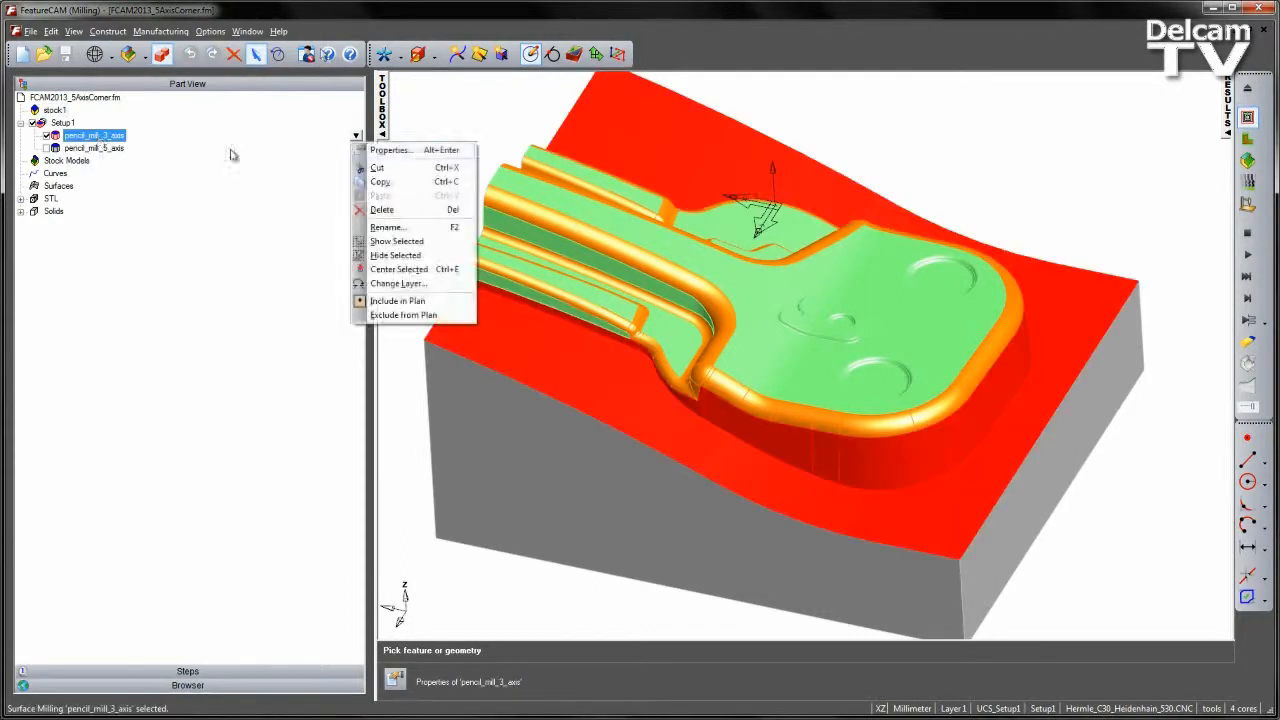
left_click(385, 150)
left_click_drag(478, 105, 284, 101)
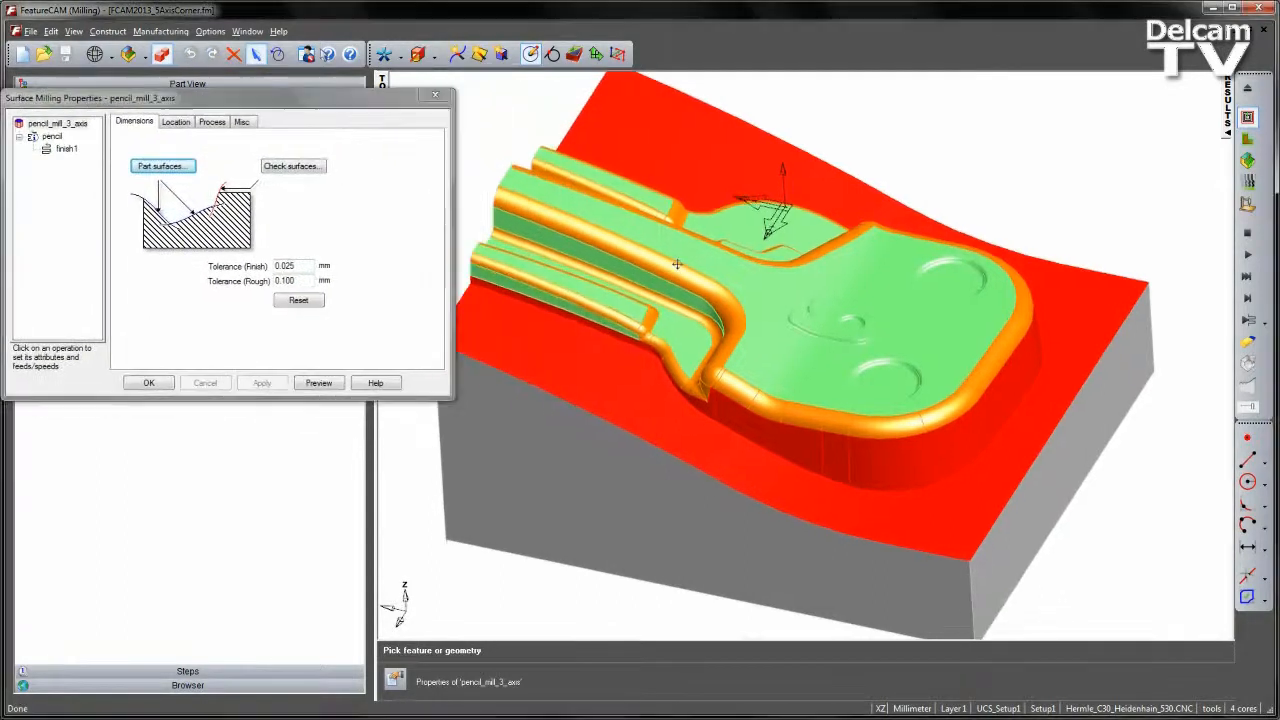
middle_click_drag(664, 292, 656, 262)
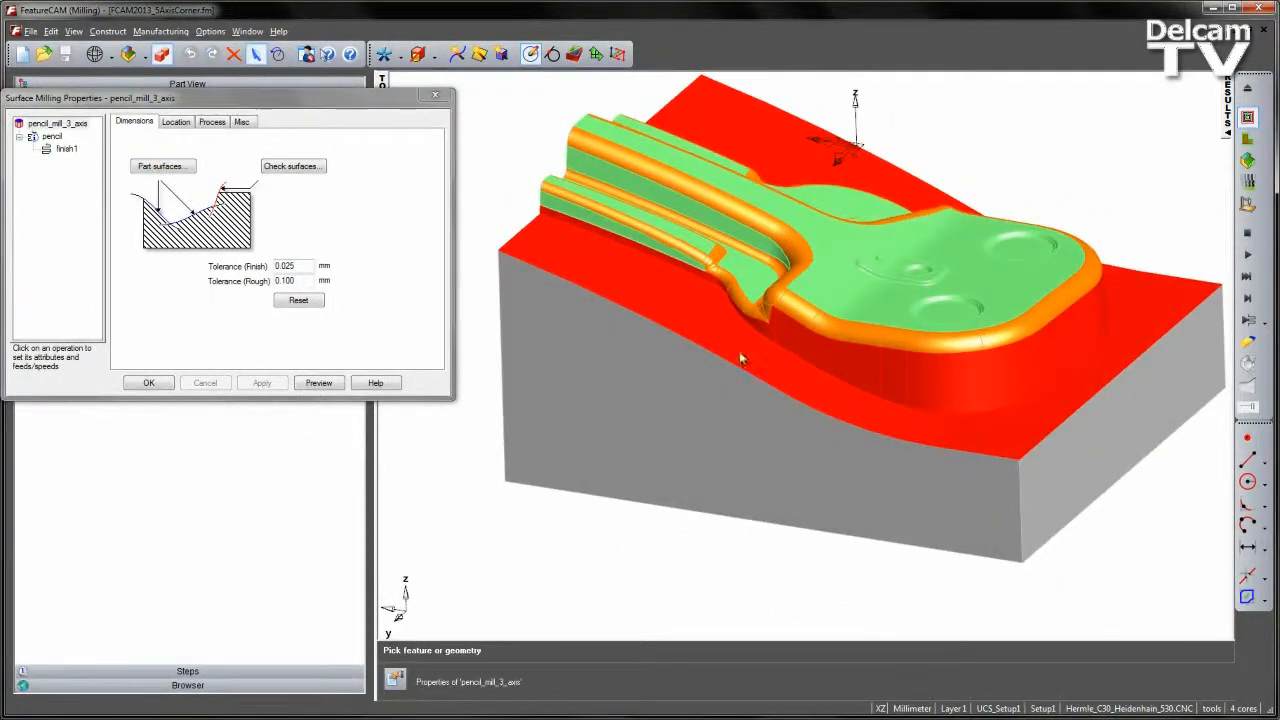
middle_click_drag(1022, 428, 785, 484)
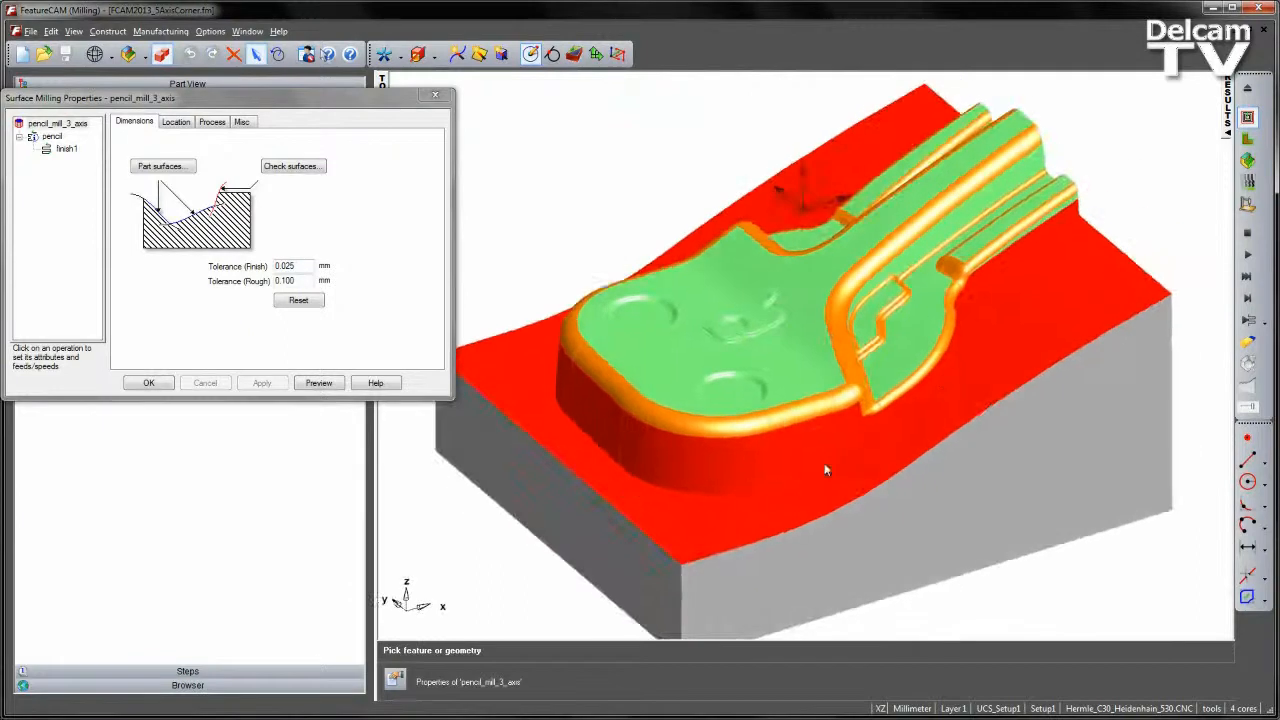
middle_click_drag(736, 443, 661, 262)
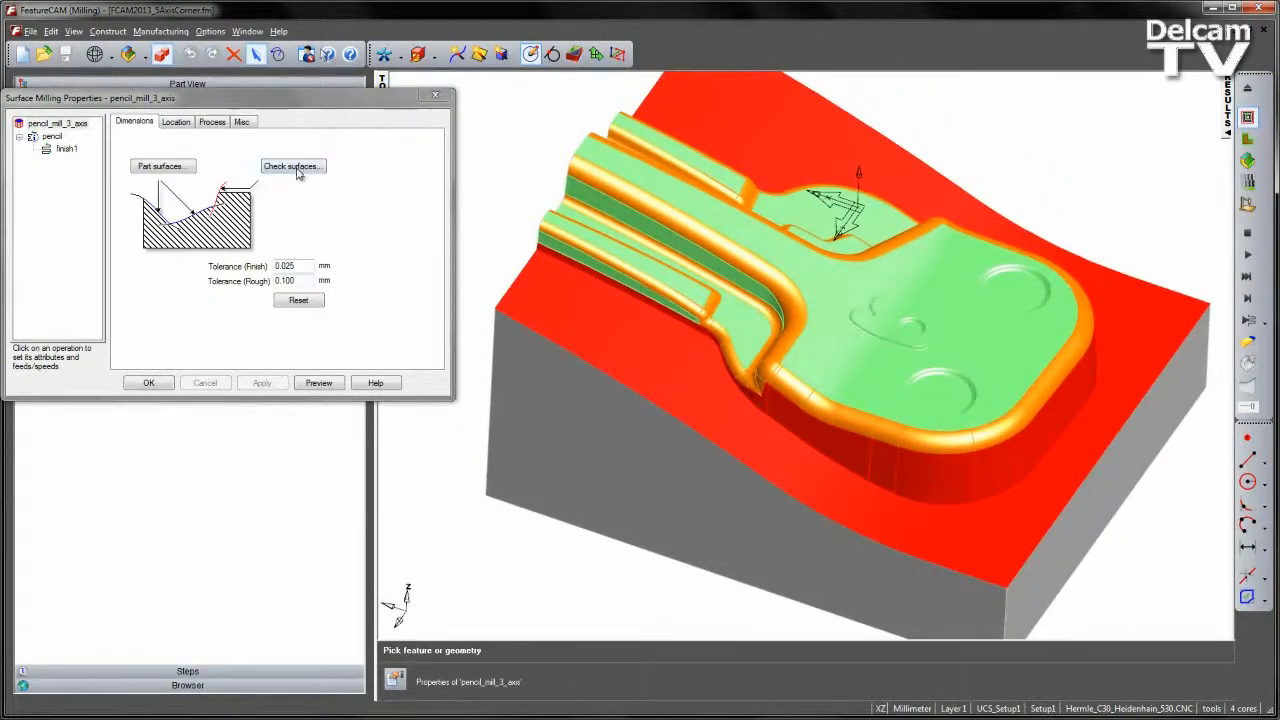
Review the check surfaces and the finish operation's tool for pencil_mill_3_axis, leaving its properties without changes.
left_click(298, 168)
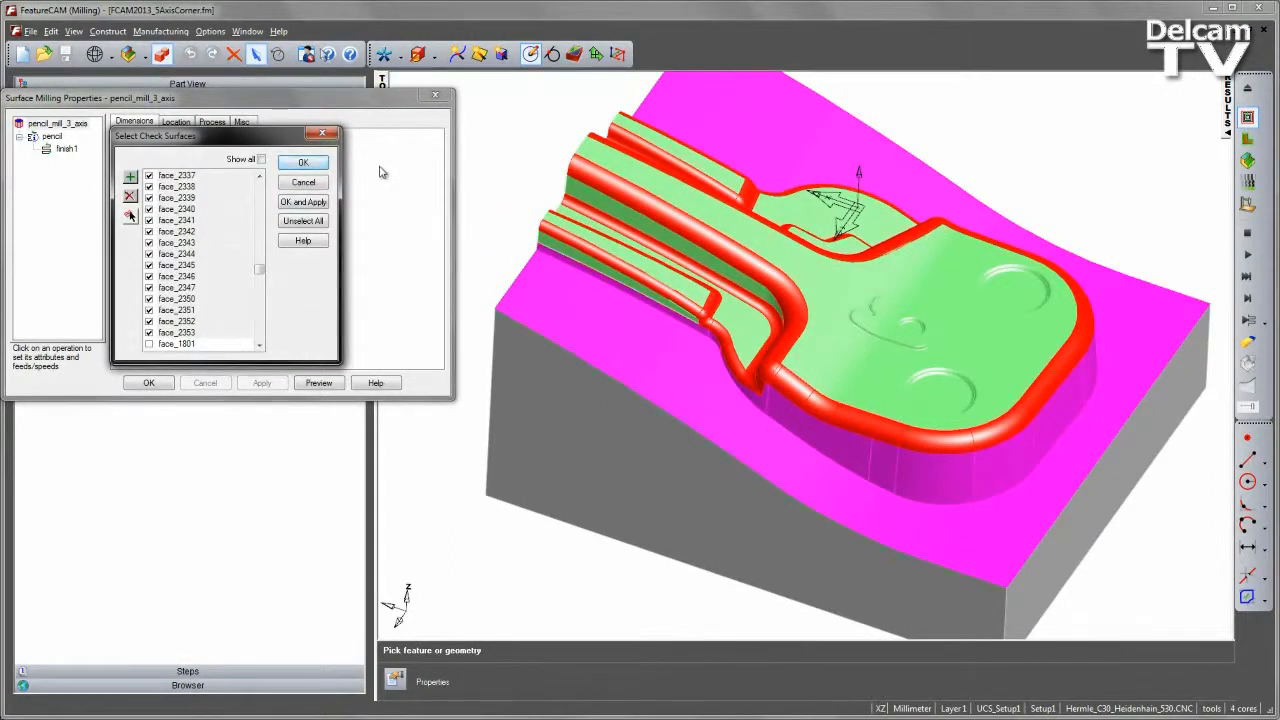
left_click(310, 182)
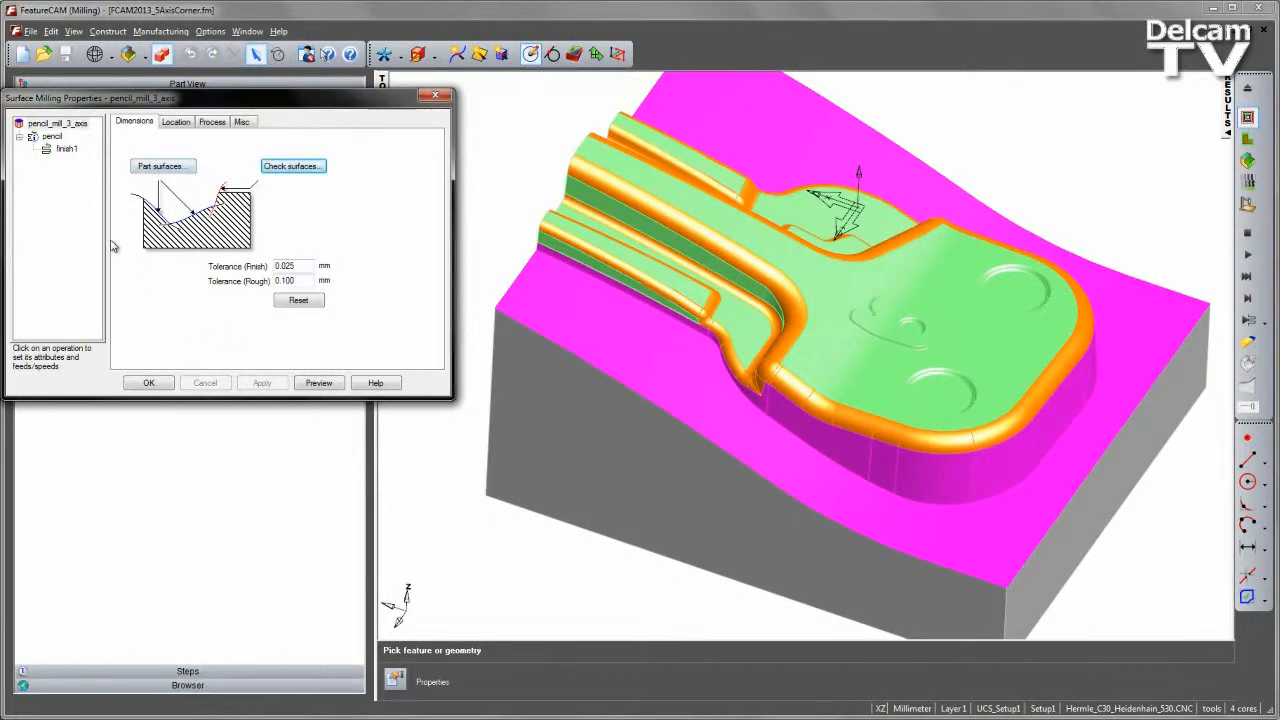
left_click(66, 148)
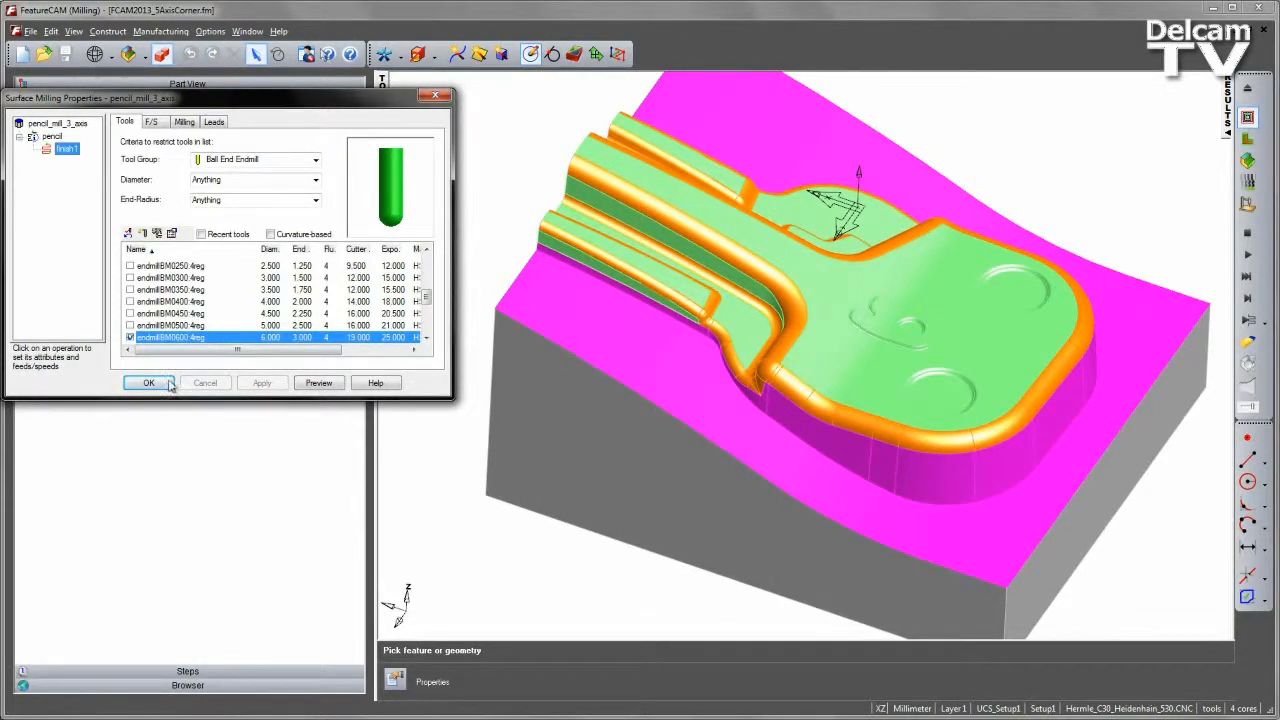
left_click(435, 95)
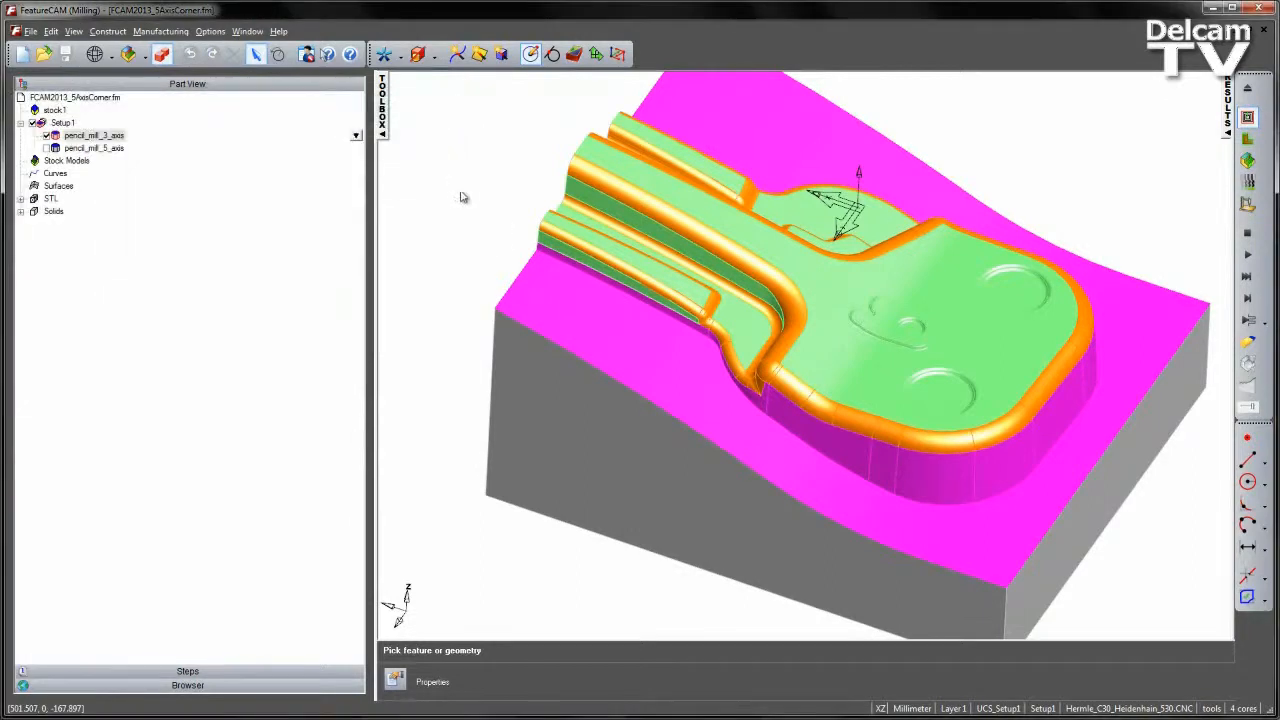
left_click(485, 246)
Run a 3D simulation of the pencil_mill_3_axis toolpath and view it from the opposite side.
scroll(484, 248, "down", 2)
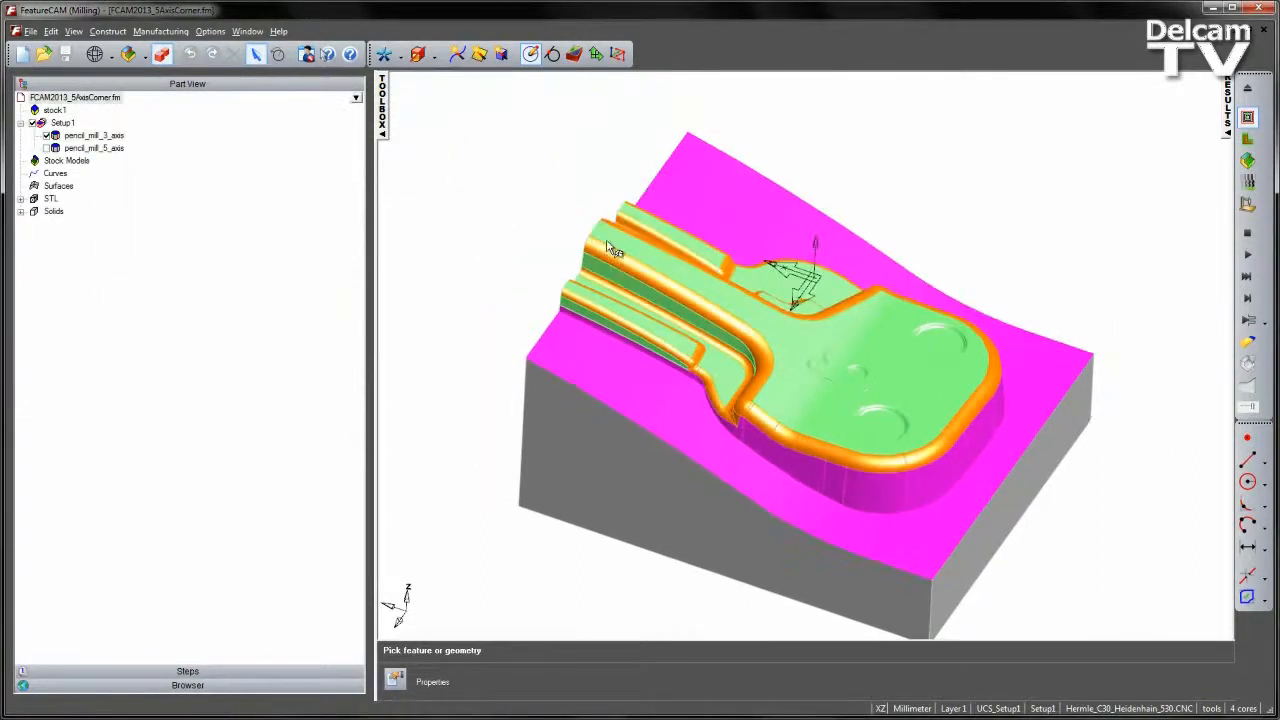
middle_click_drag(612, 236, 599, 213)
left_click(1246, 161)
left_click(1247, 298)
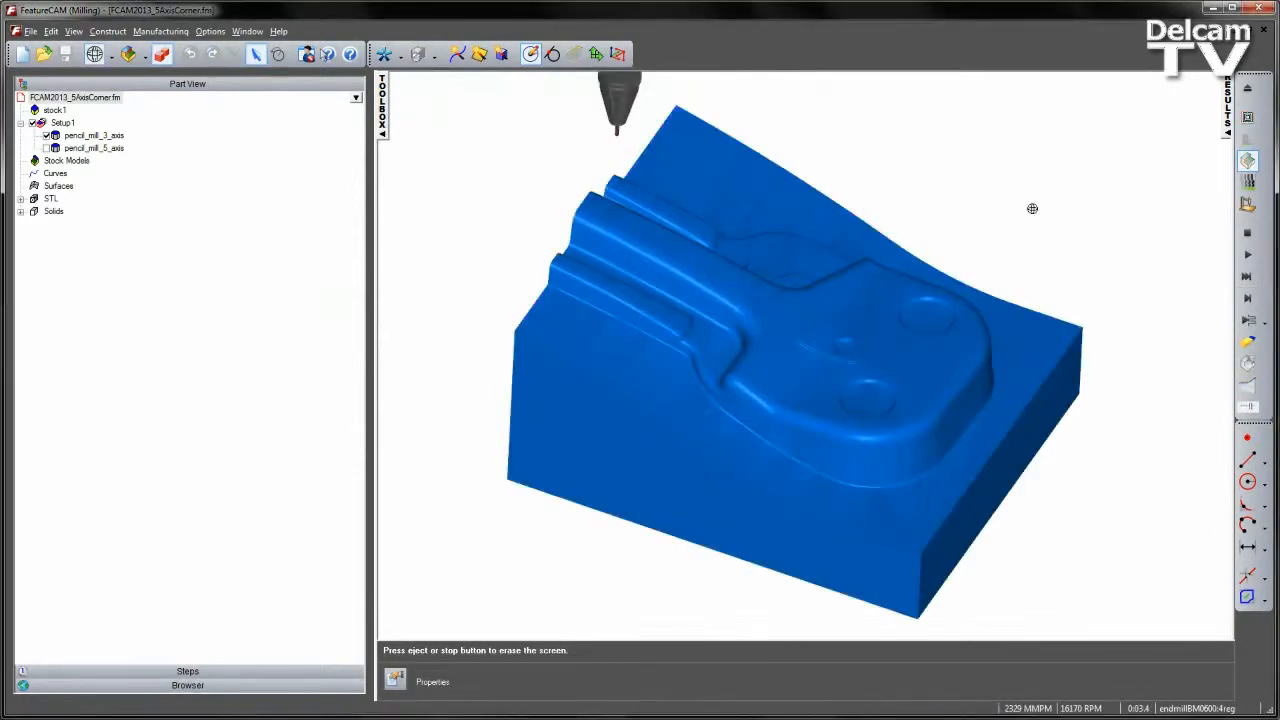
middle_click_drag(1029, 269, 783, 236)
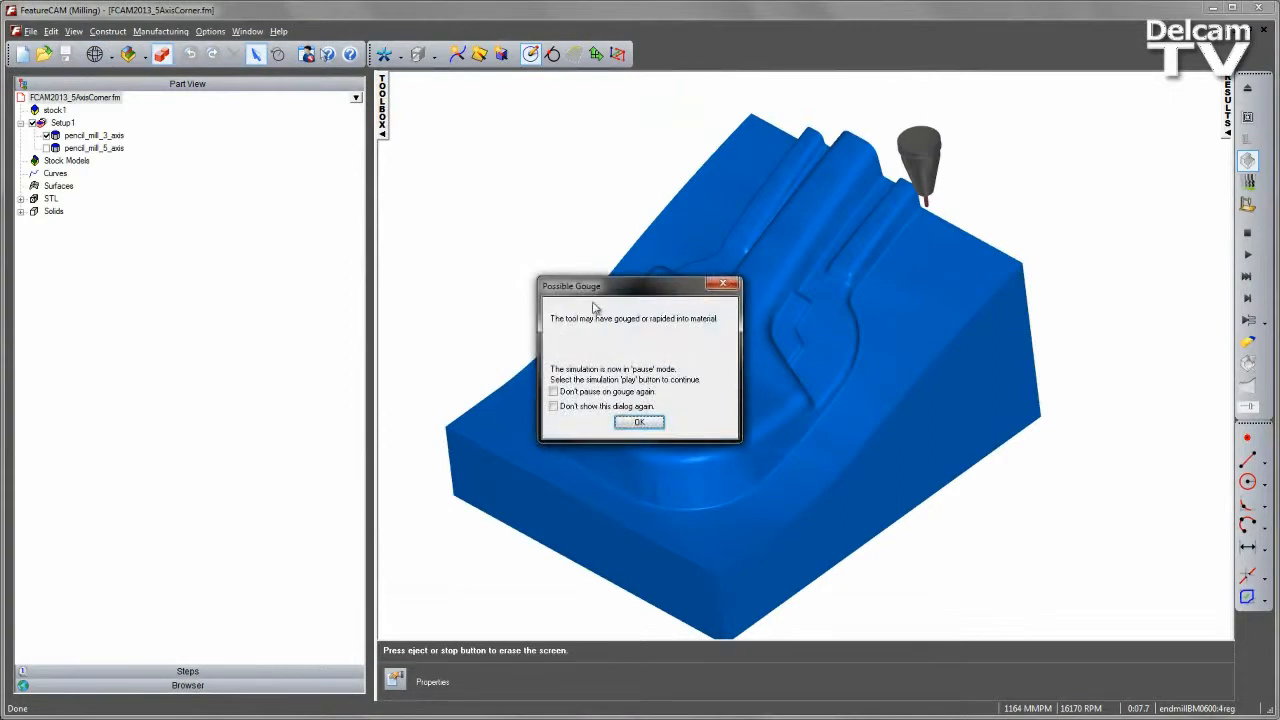
Turn off pausing on gouges and the gouge warning dialog, and dismiss the warning.
left_click(647, 423)
left_click(647, 423)
left_click(554, 392)
left_click(554, 406)
left_click(639, 422)
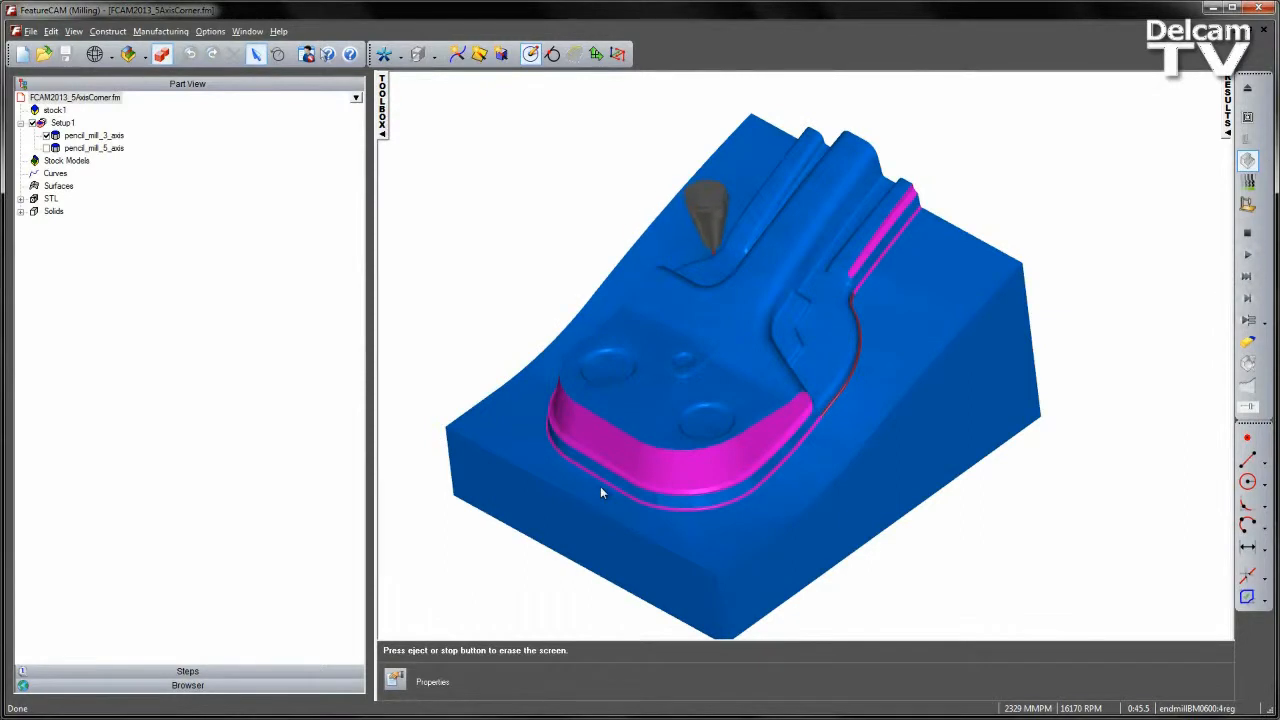
Inspect the simulated vertical-axis result from another side and stop the simulation.
left_click_drag(631, 492, 1131, 440)
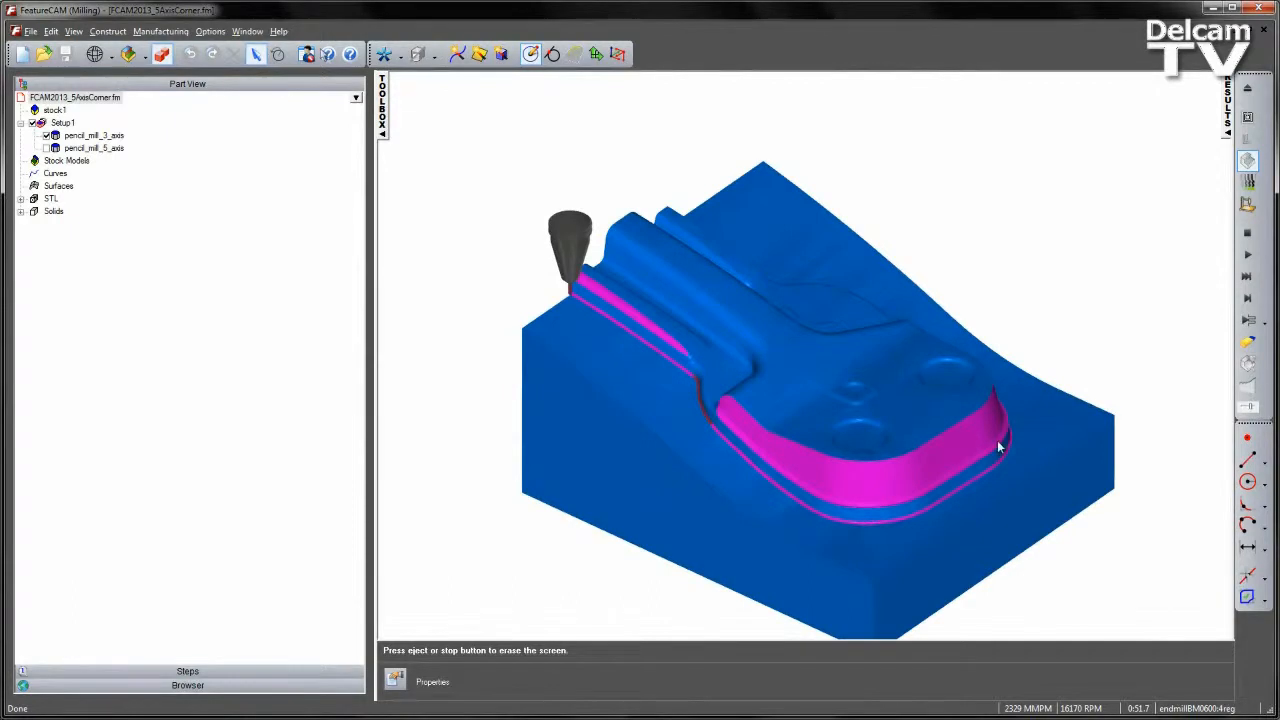
middle_click_drag(993, 444, 979, 415)
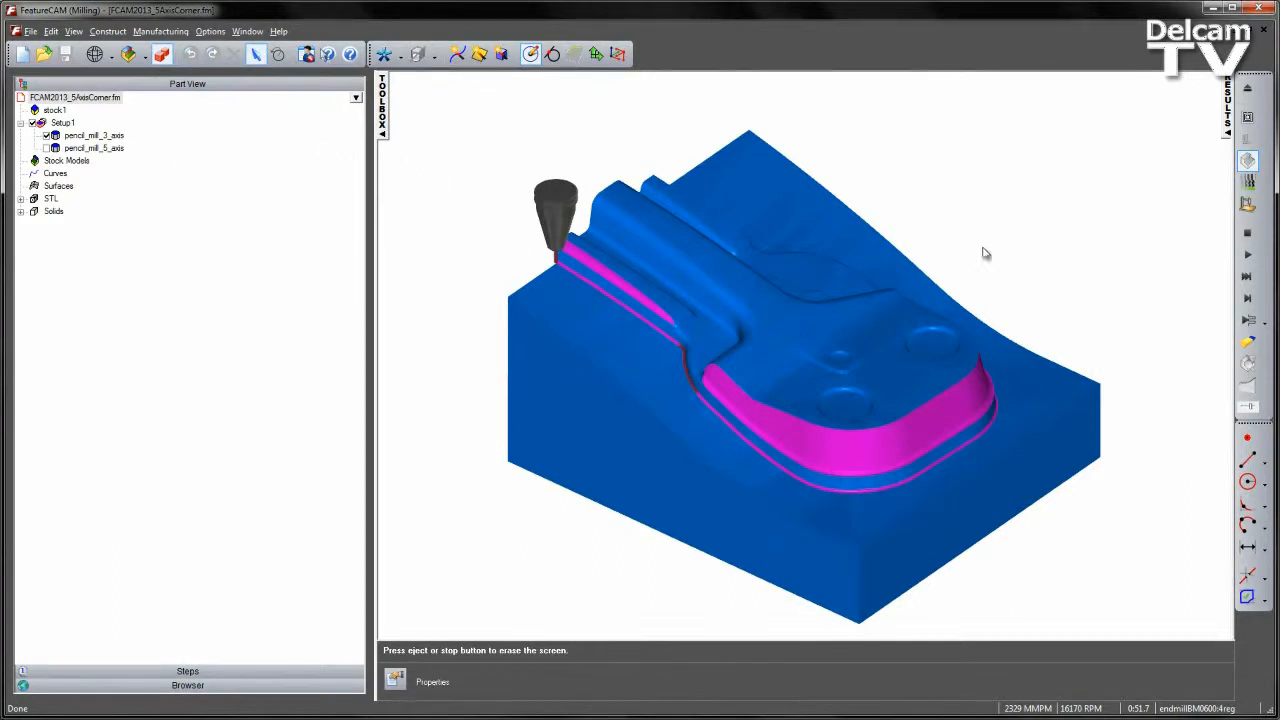
left_click(1247, 232)
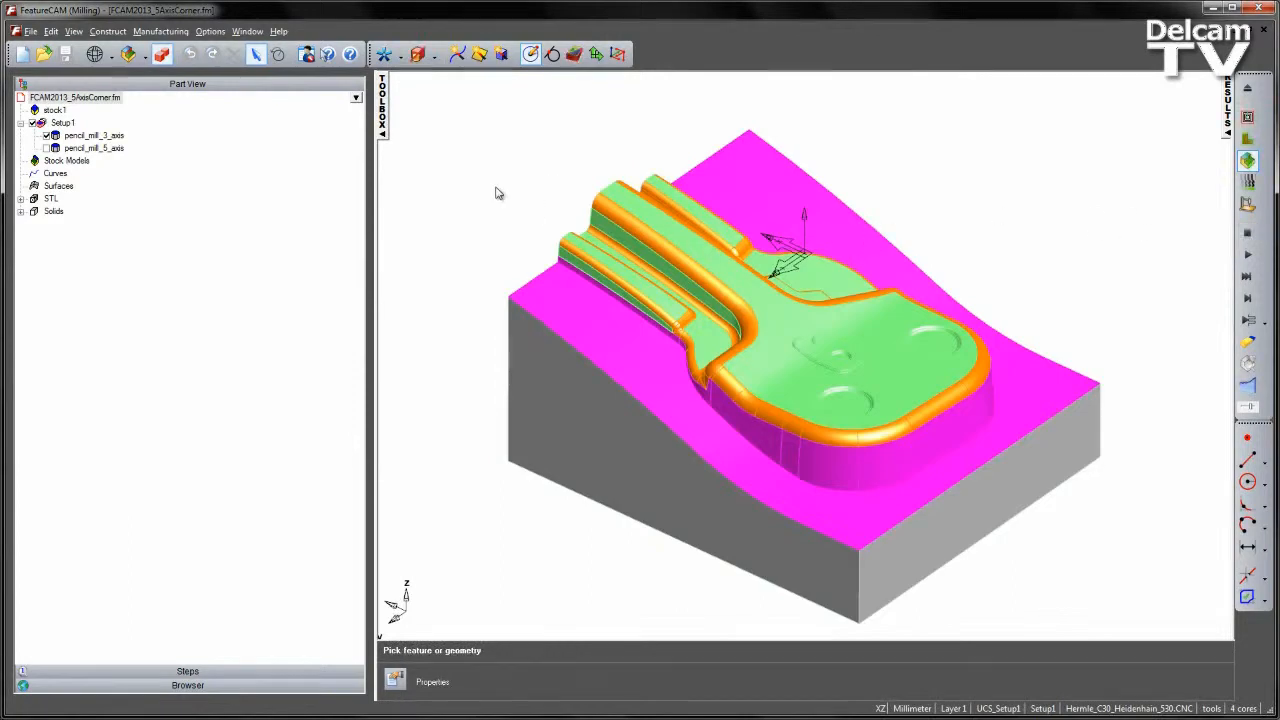
Set the multi-axis mode of the pencil operation in pencil_mill_3_axis to Use Lead and Lean.
left_click(95, 136)
right_click(350, 138)
left_click(440, 149)
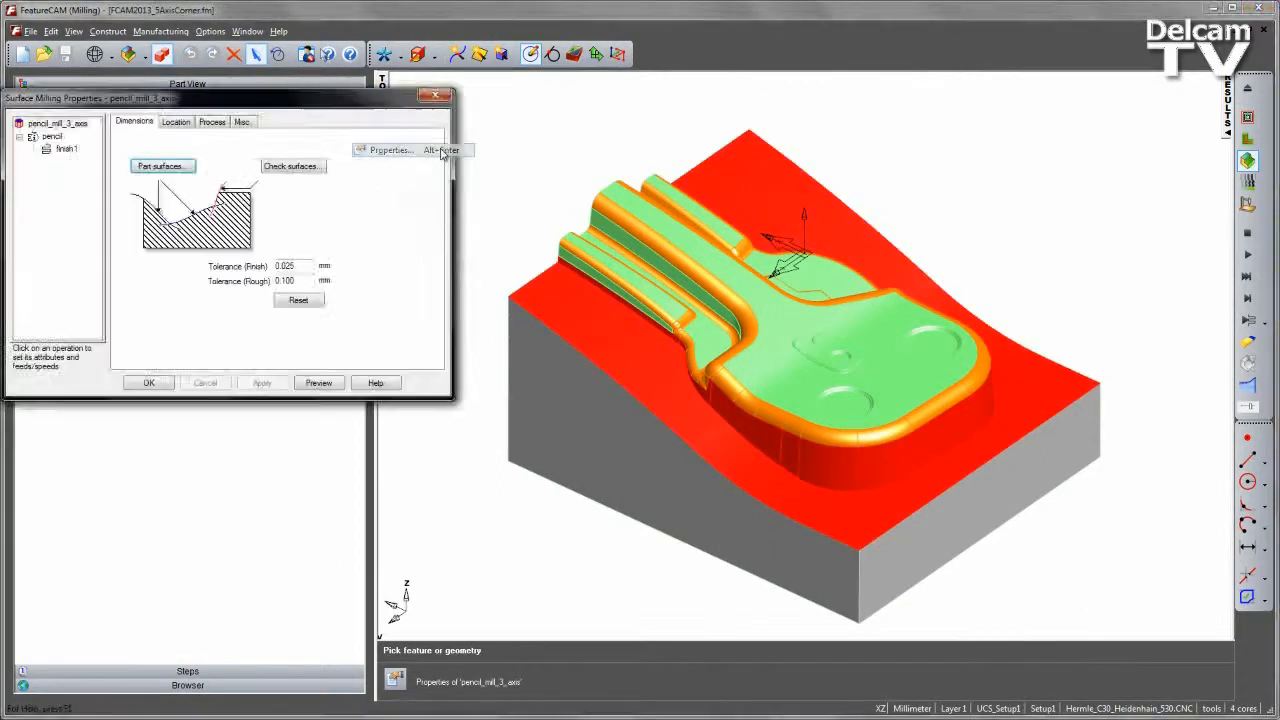
left_click(50, 137)
left_click_drag(121, 104, 184, 121)
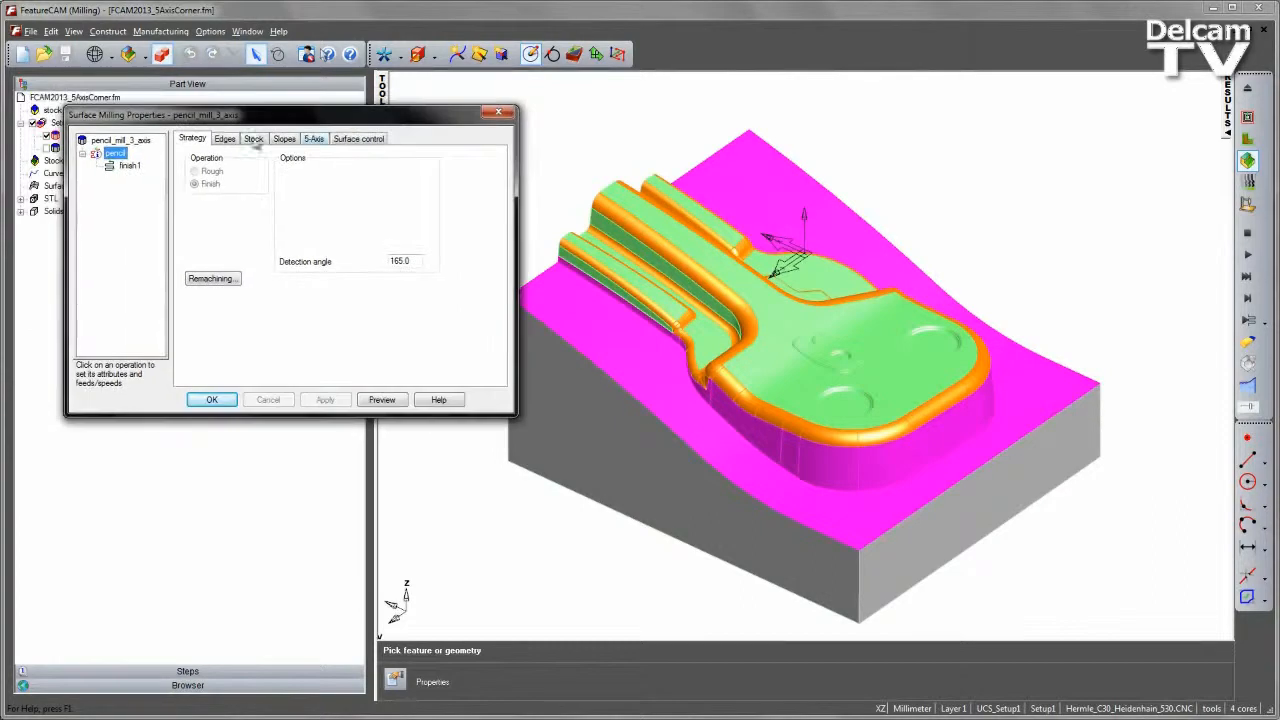
left_click(316, 140)
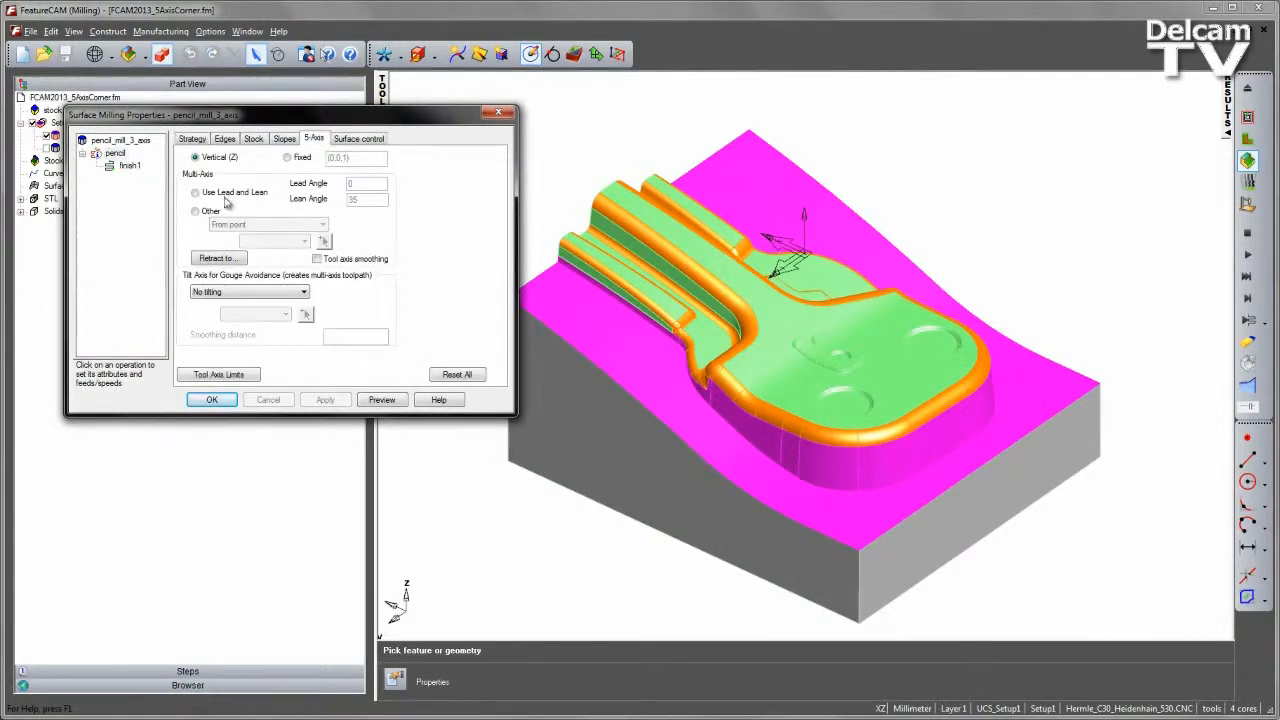
left_click(218, 195)
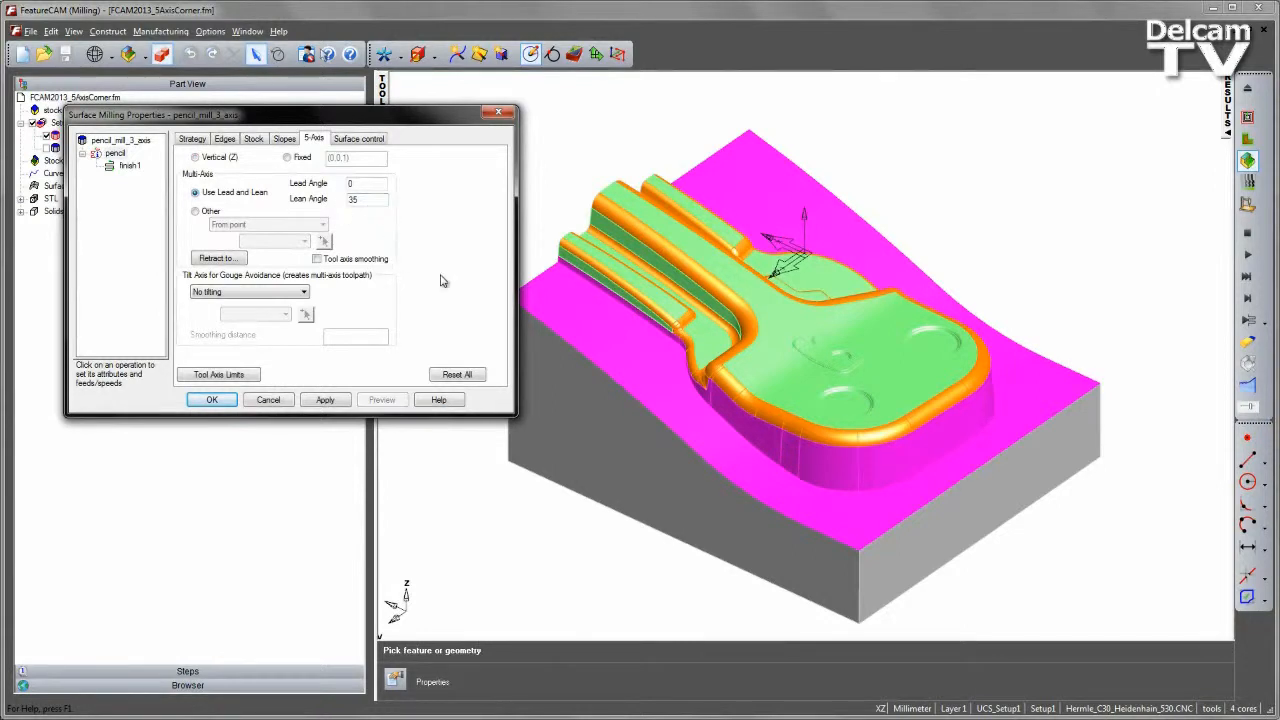
left_click(330, 400)
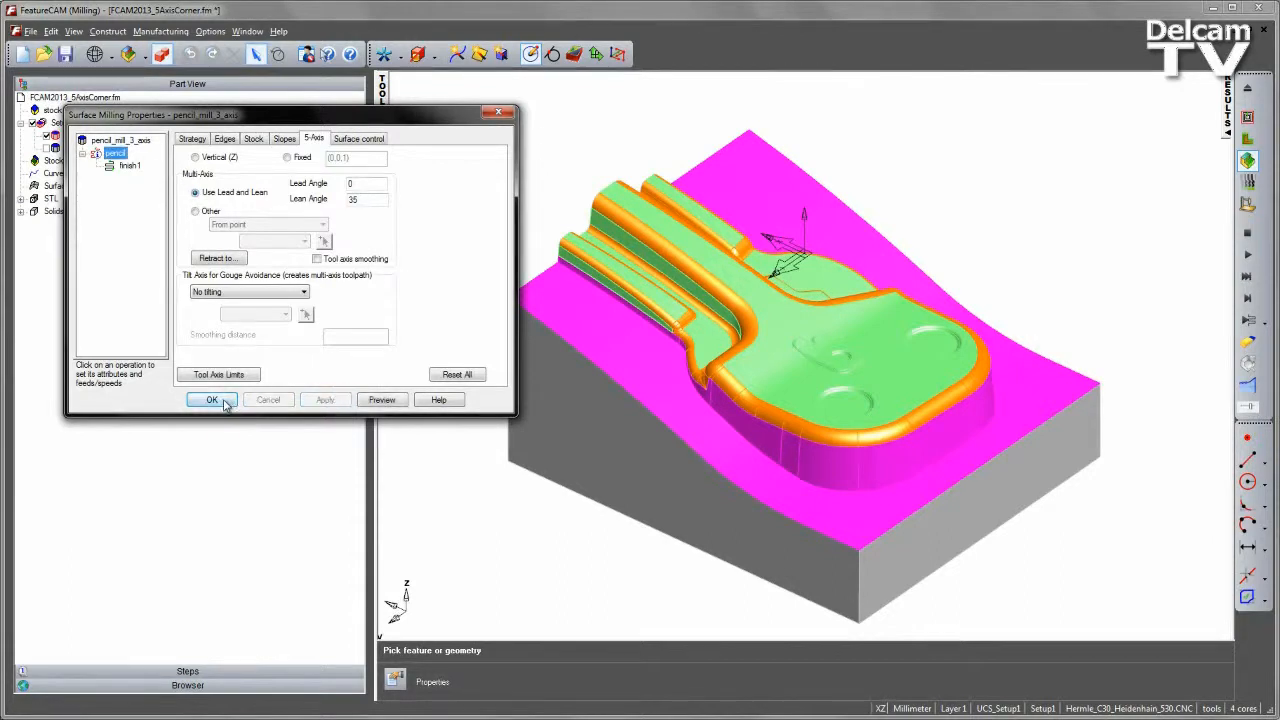
left_click(224, 401)
Rerun the 3D simulation of pencil_mill_3_axis with the lead and lean tool axis.
left_click(1249, 300)
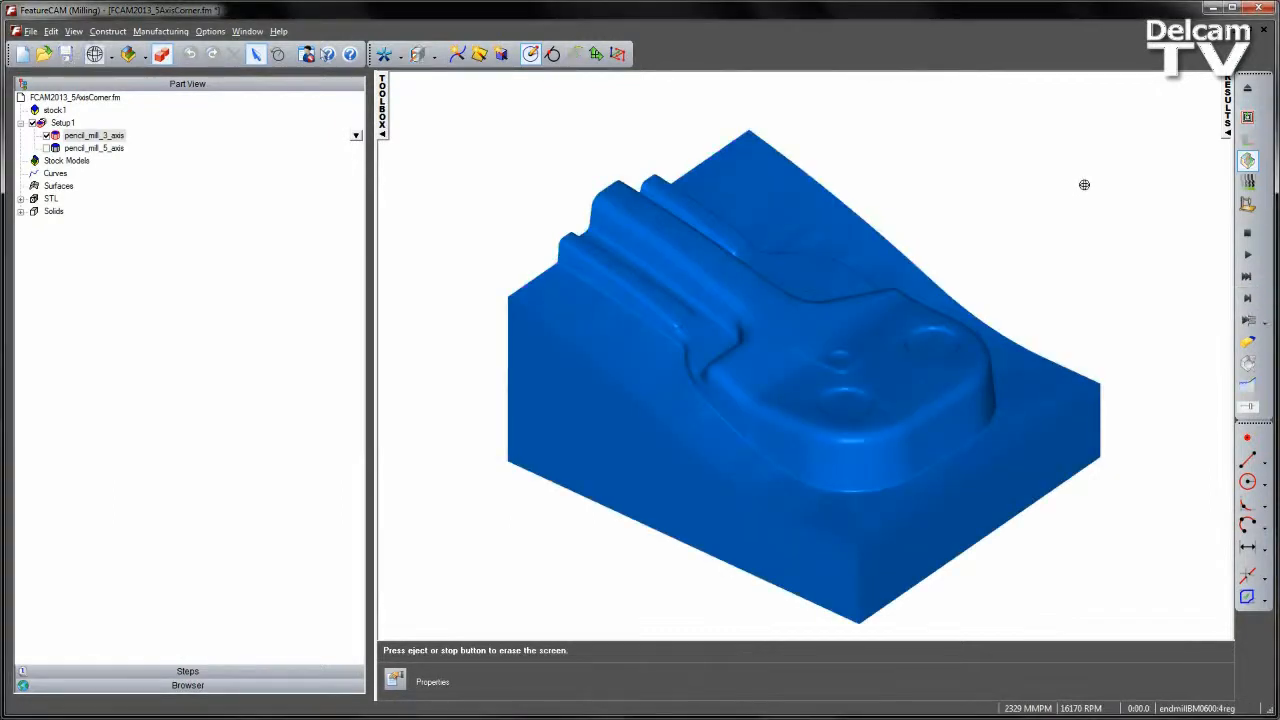
left_click(1250, 302)
left_click(1250, 302)
left_click(1250, 302)
left_click(1250, 302)
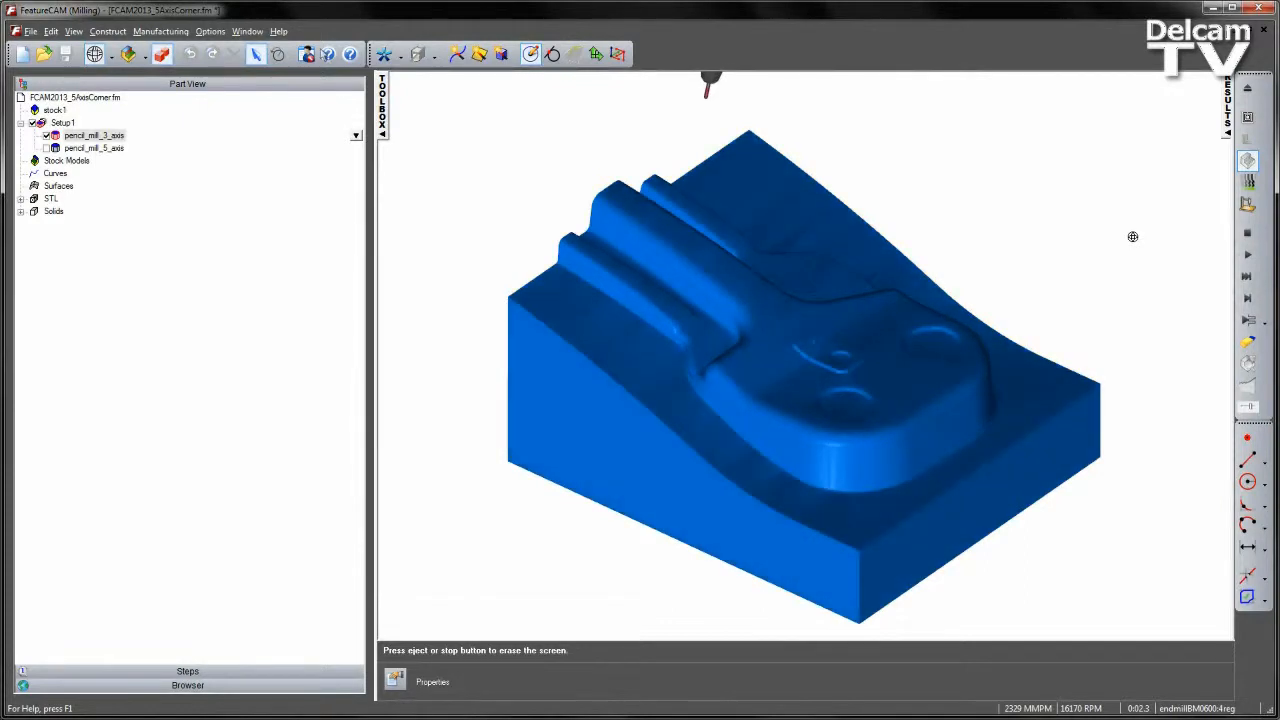
Inspect the lead and lean toolpath simulation from several sides, then stop it.
middle_click_drag(1133, 236, 870, 414)
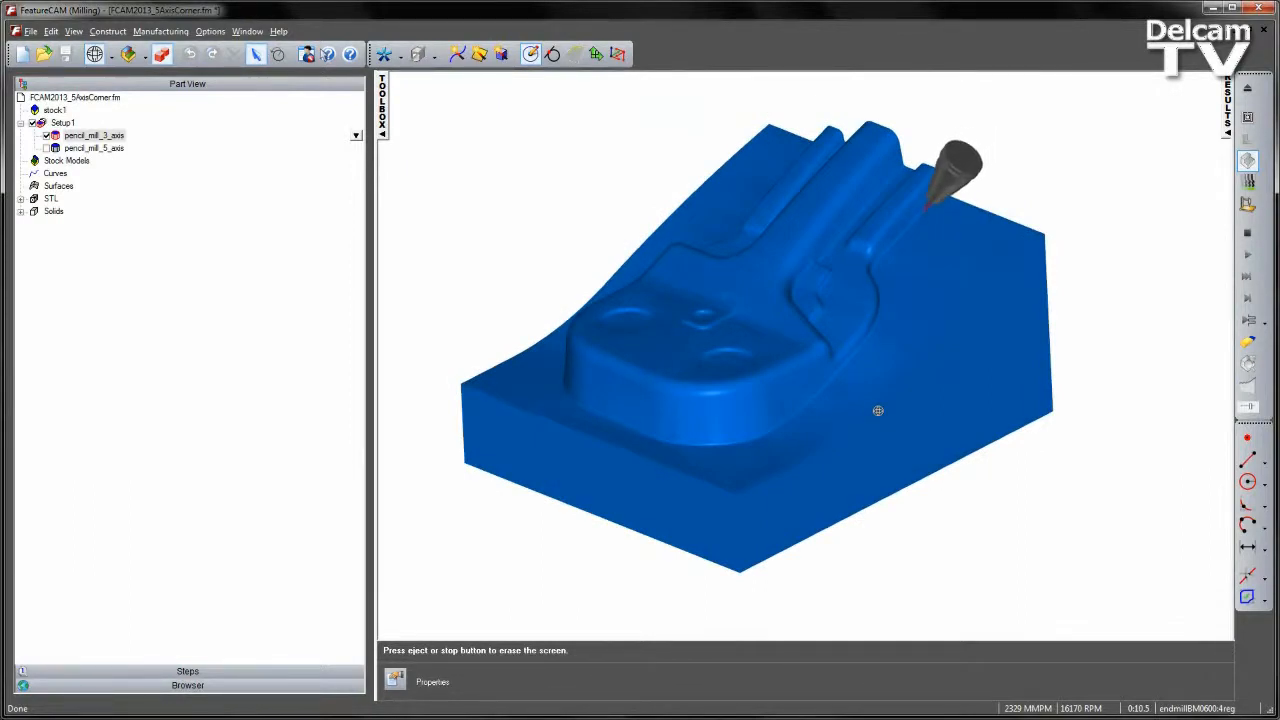
middle_click_drag(871, 414, 975, 383)
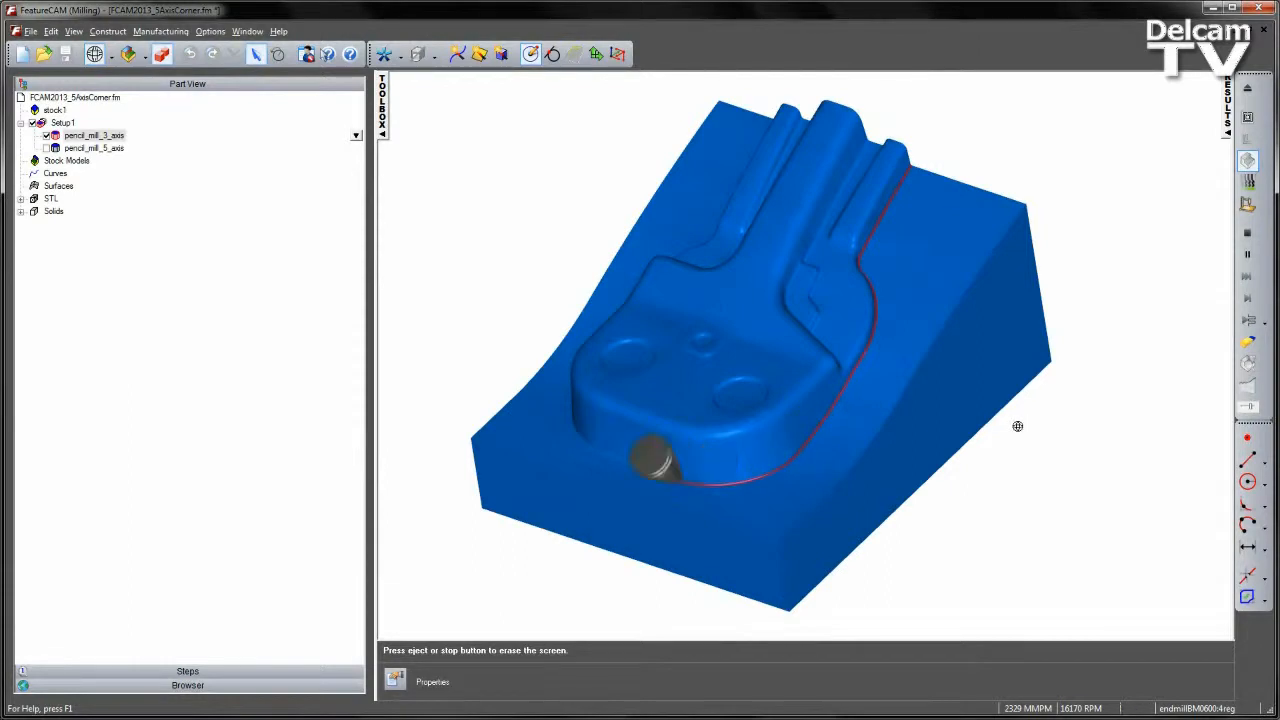
left_click_drag(898, 459, 864, 251)
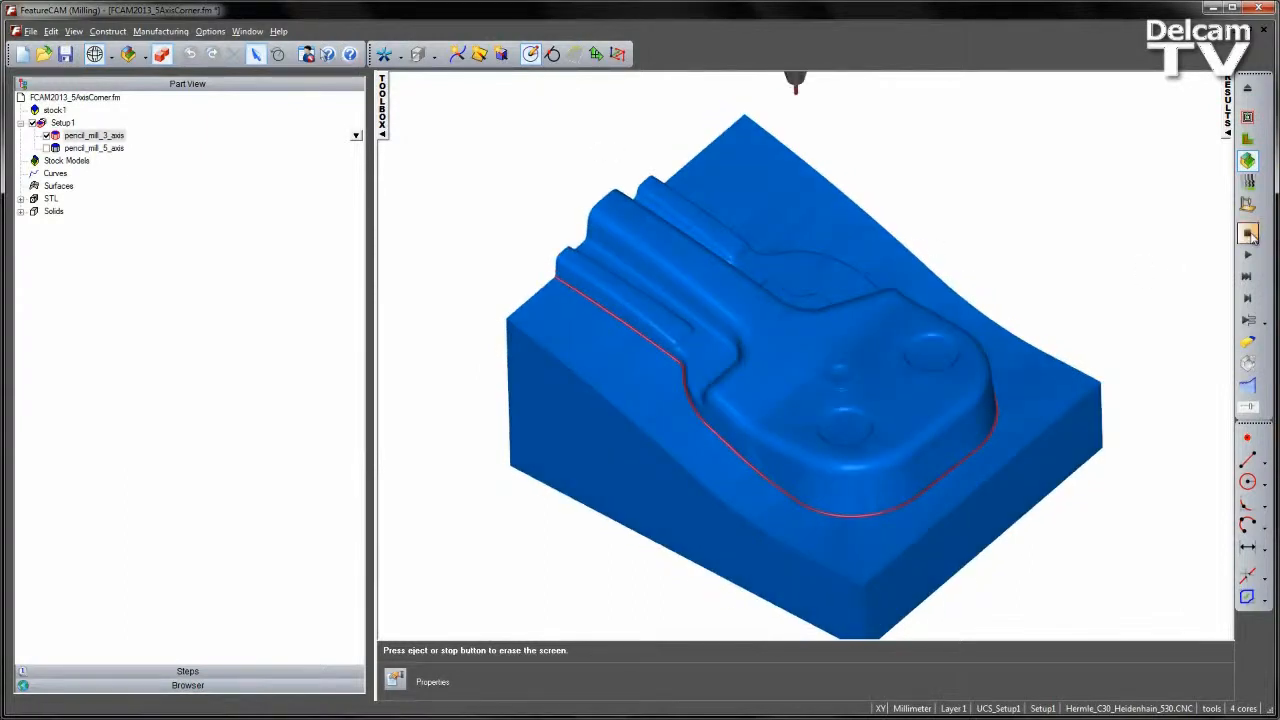
left_click(1249, 234)
Confirm the pause-on-gouge settings in the 2D/3D shaded simulation options and play the 3D simulation again.
left_click(210, 31)
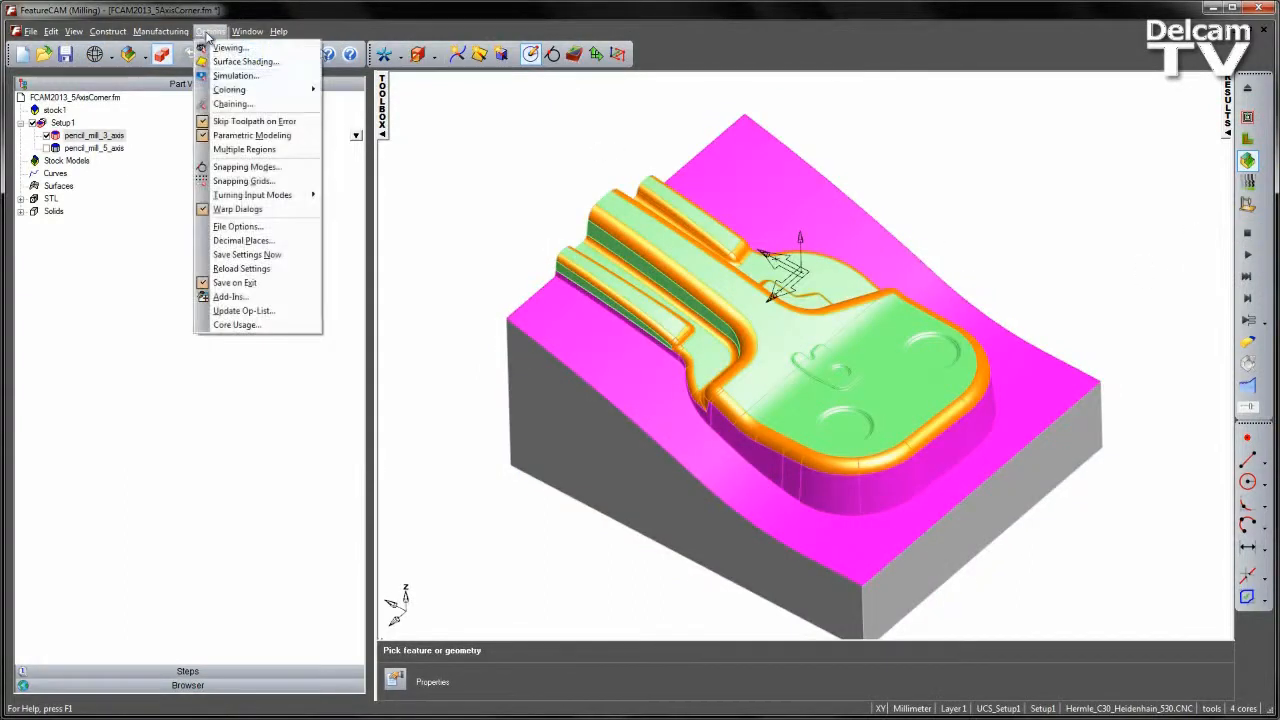
left_click(232, 77)
left_click(582, 230)
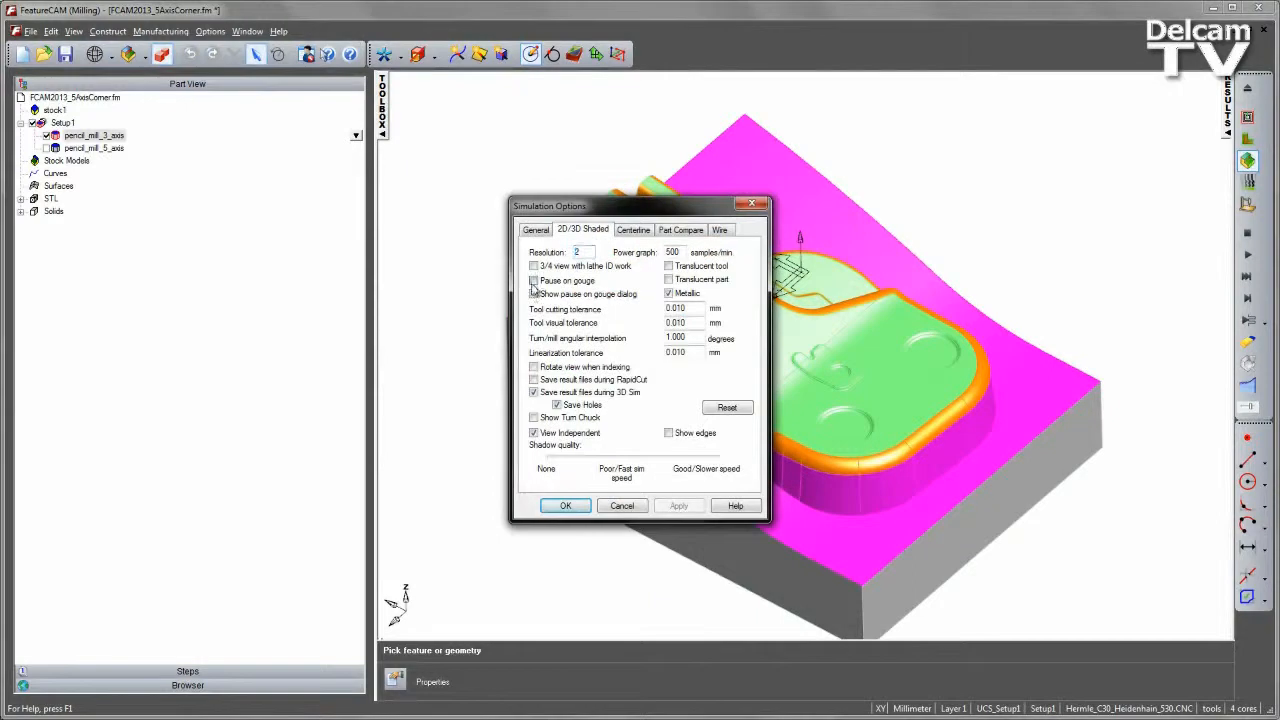
left_click(563, 507)
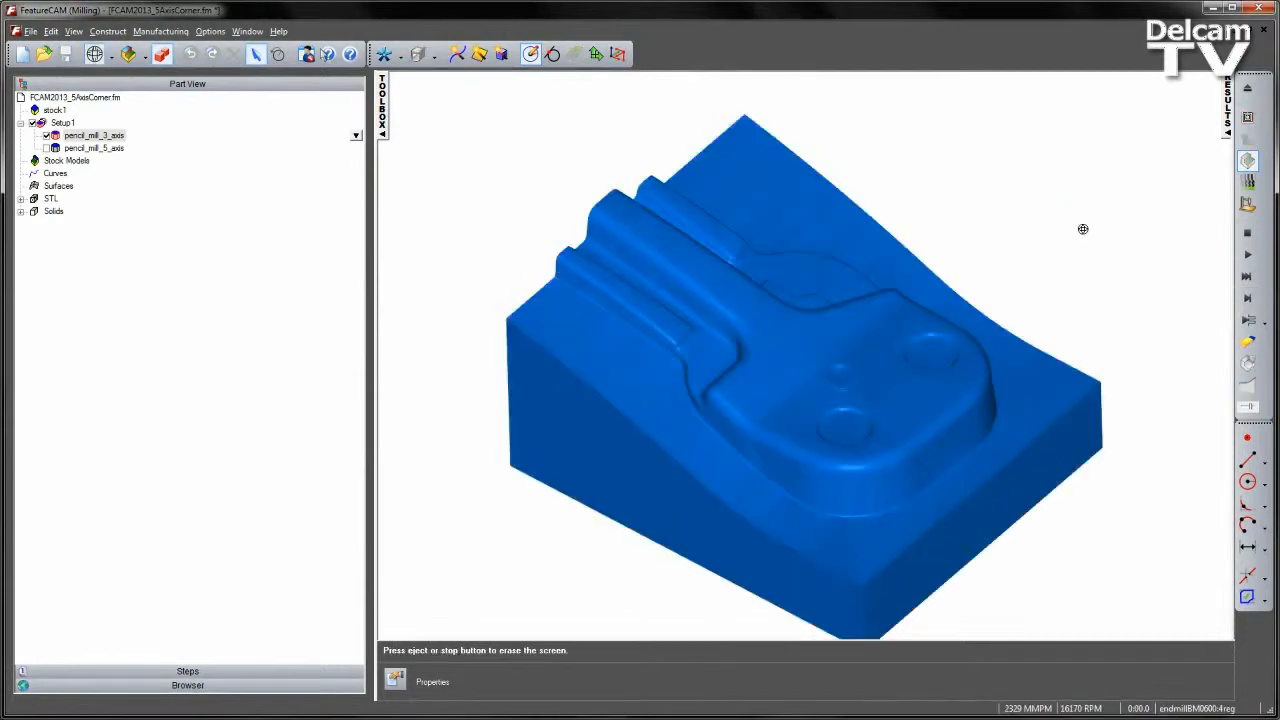
left_click(1248, 256)
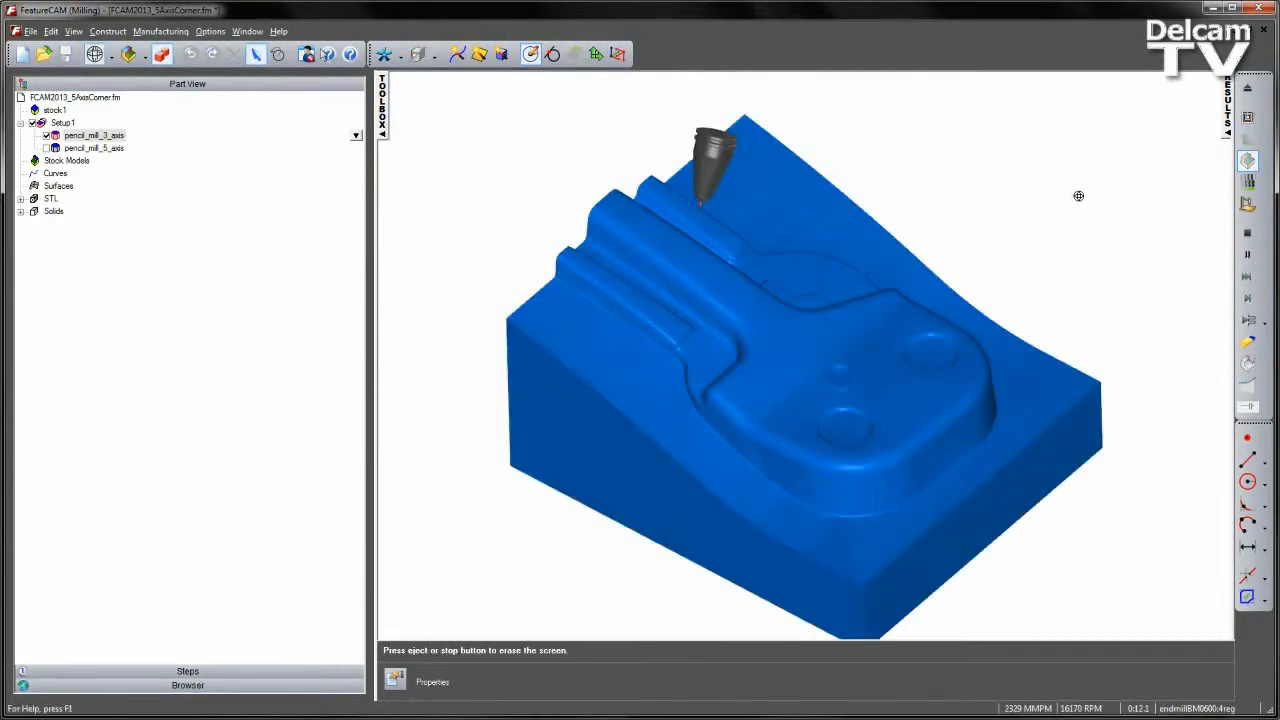